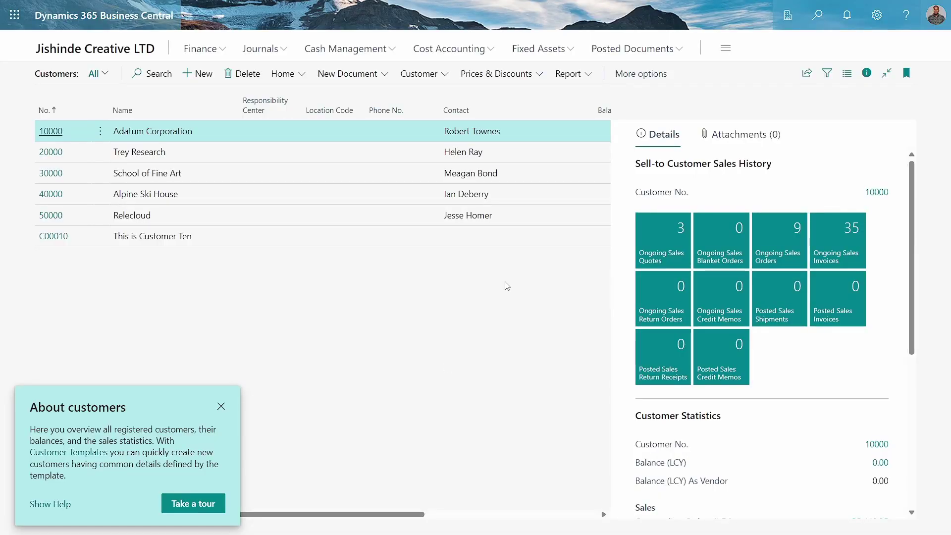
Step: Open the 'Tell me what you want to do' search box over the Customers list
left_click(818, 23)
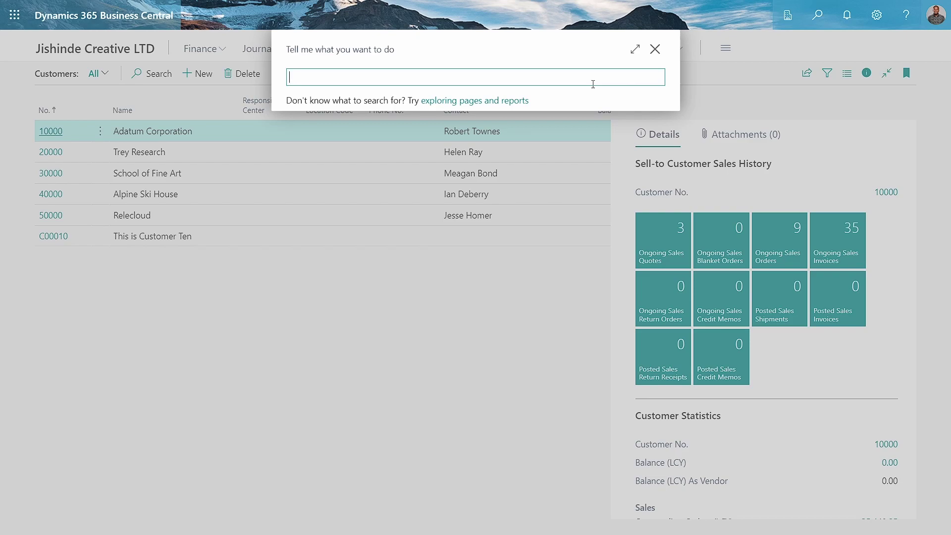
Step: Search 'priva' to review the Microsoft Power Automate row on Privacy Notices Status, then go back to Customers
type("priva")
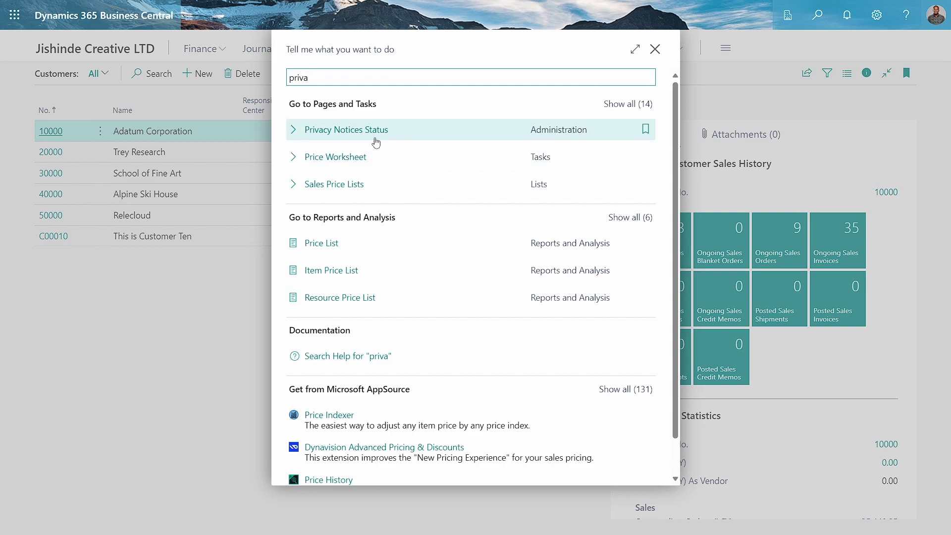
left_click(342, 140)
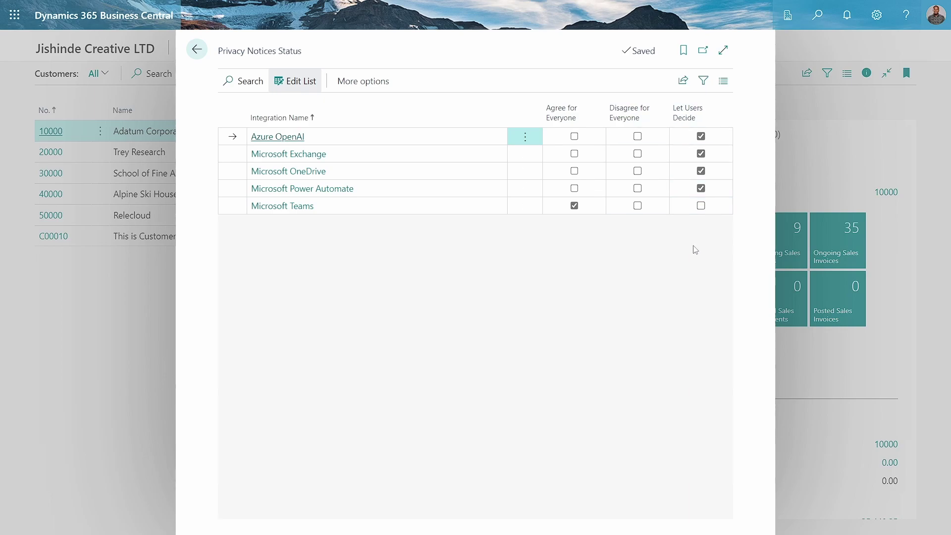
left_click(196, 52)
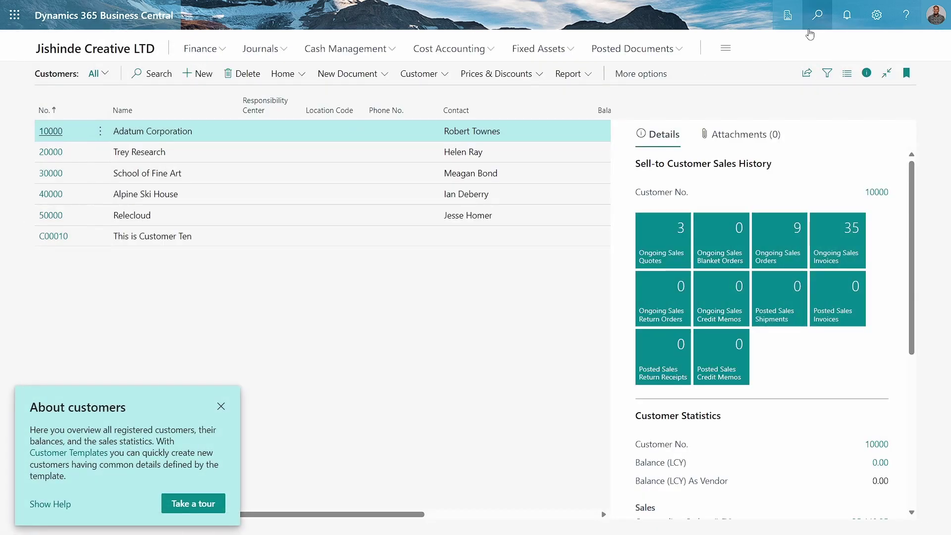
Step: Search 'permis' and open the Permission Sets list
left_click(810, 30)
type("p")
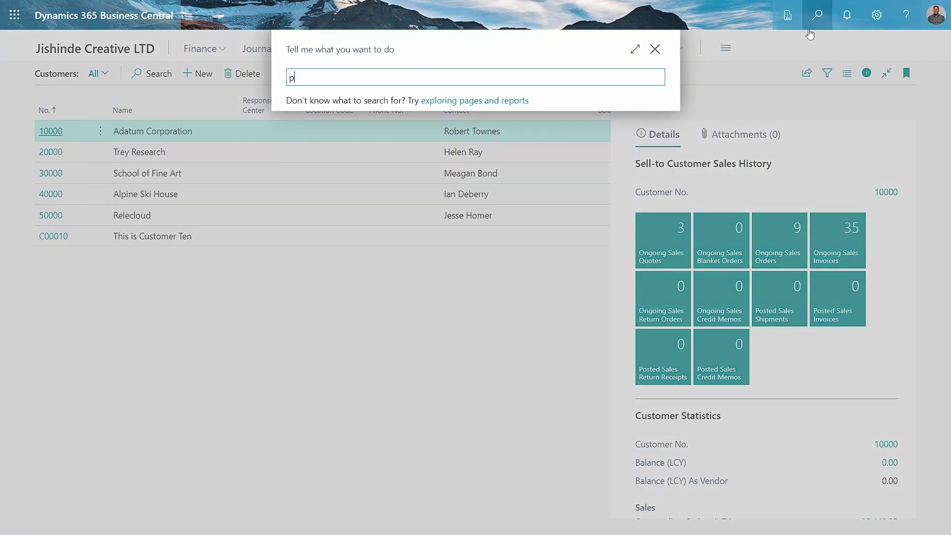
type("ermis")
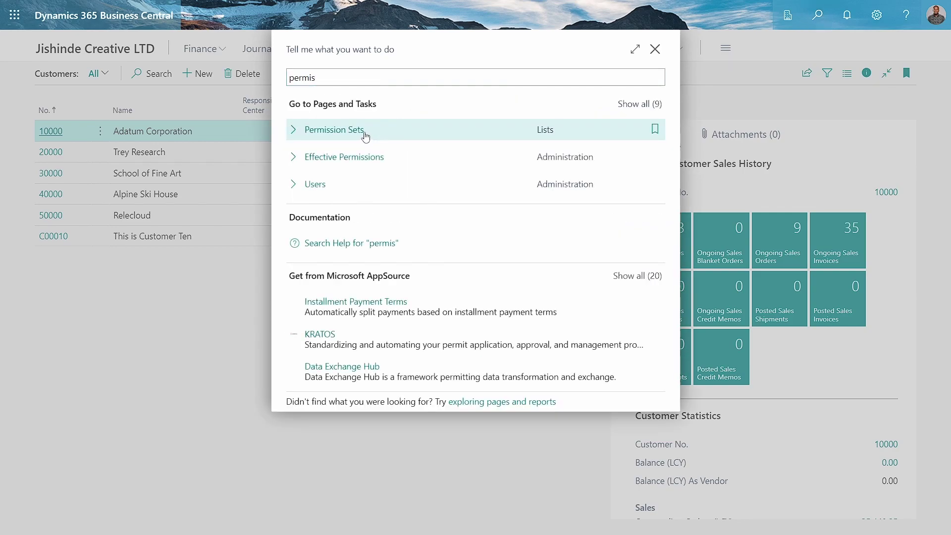
left_click(364, 132)
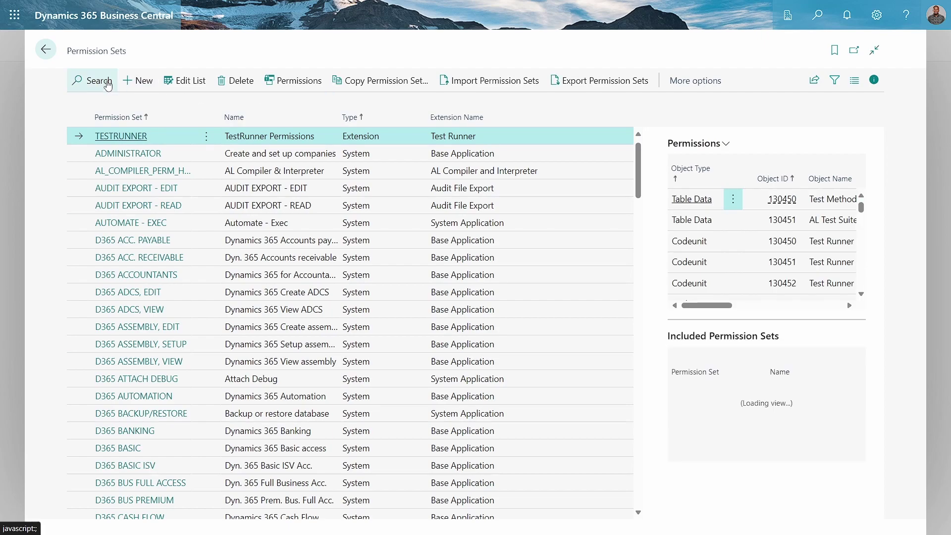
Step: Filter permission sets by 'exec' and inspect AUTOMATE - EXEC's execute permission on Allow Action Automate
left_click(94, 80)
type("ez")
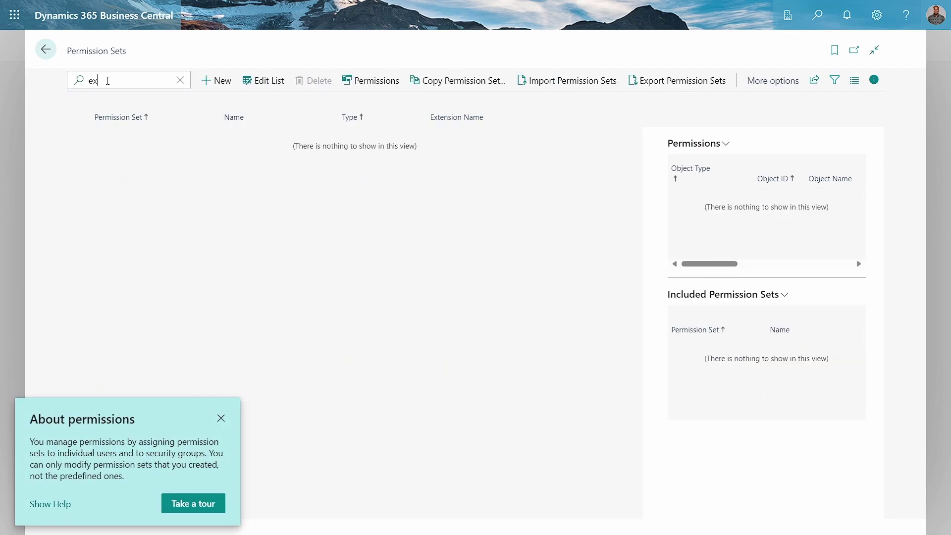
key("BackSpace")
type("xec")
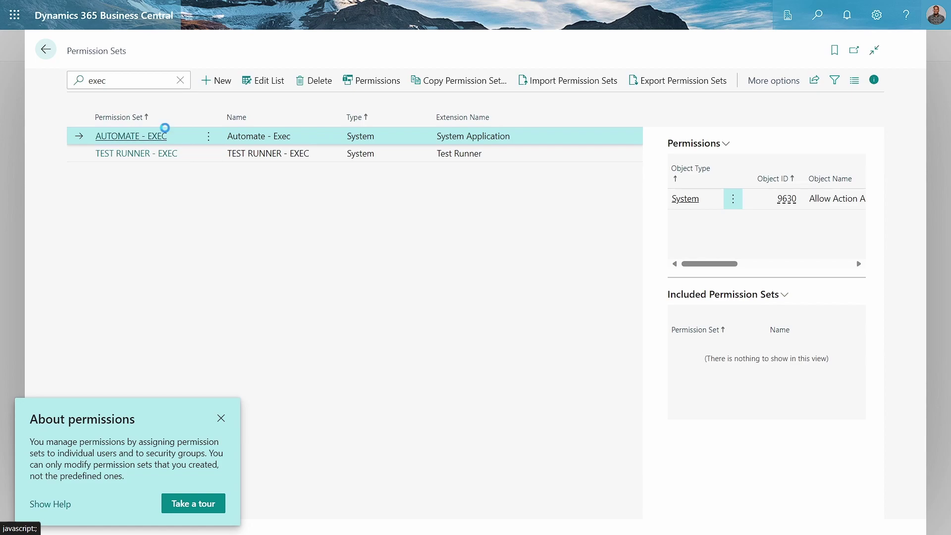
left_click(165, 135)
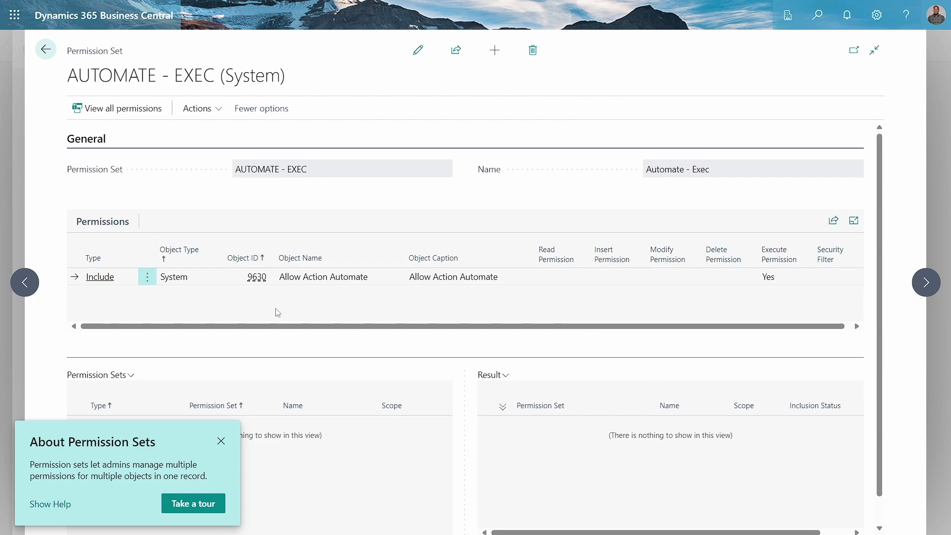
left_click(47, 54)
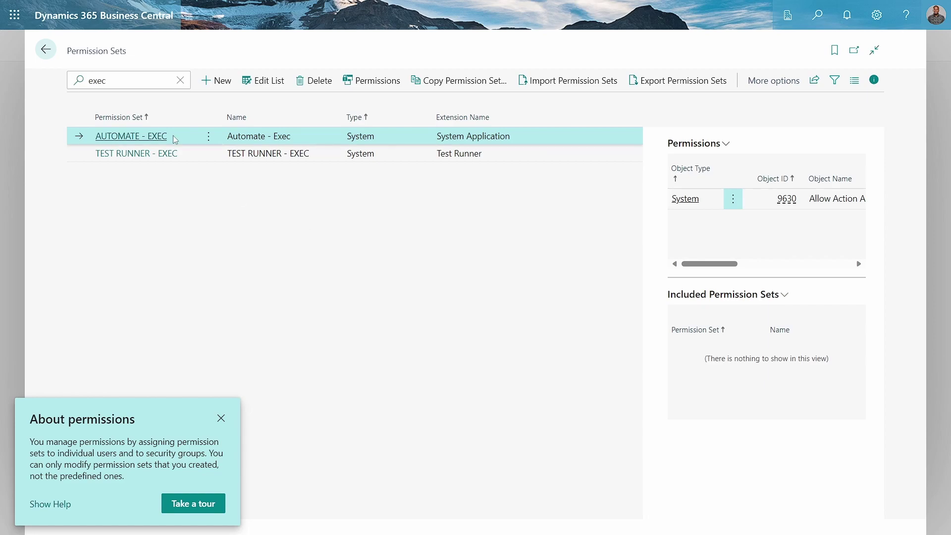
Step: Return to Customers and open the Adatum Corporation (10000) card, dismissing both tip pop-ups
left_click(43, 56)
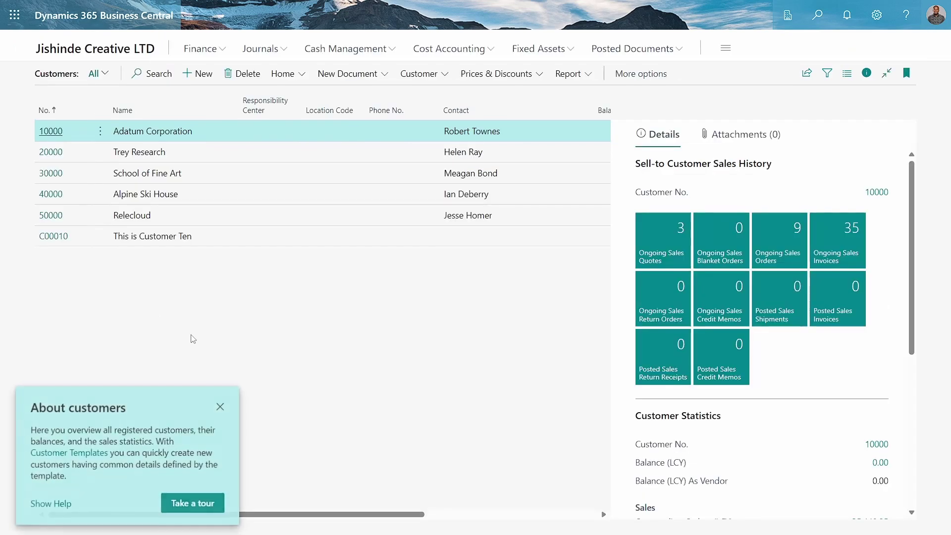
left_click(221, 410)
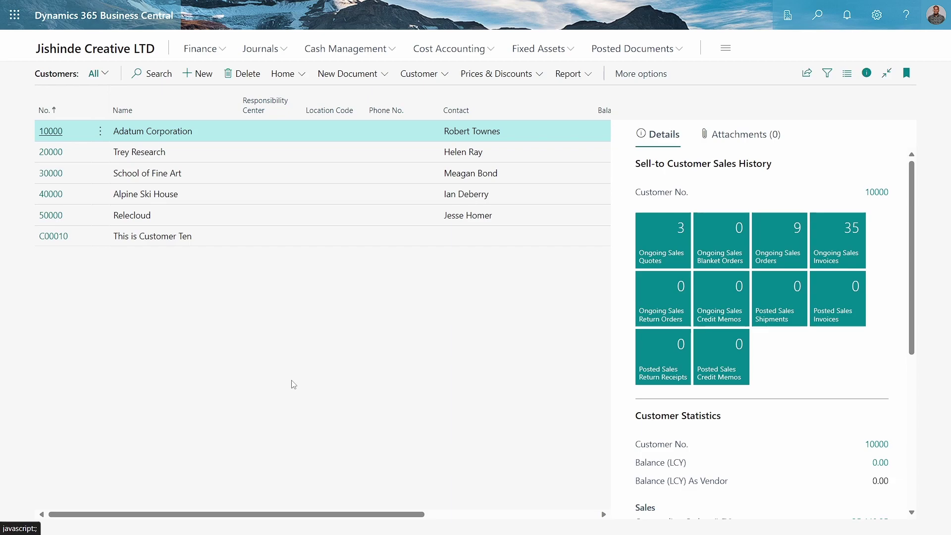
left_click(47, 130)
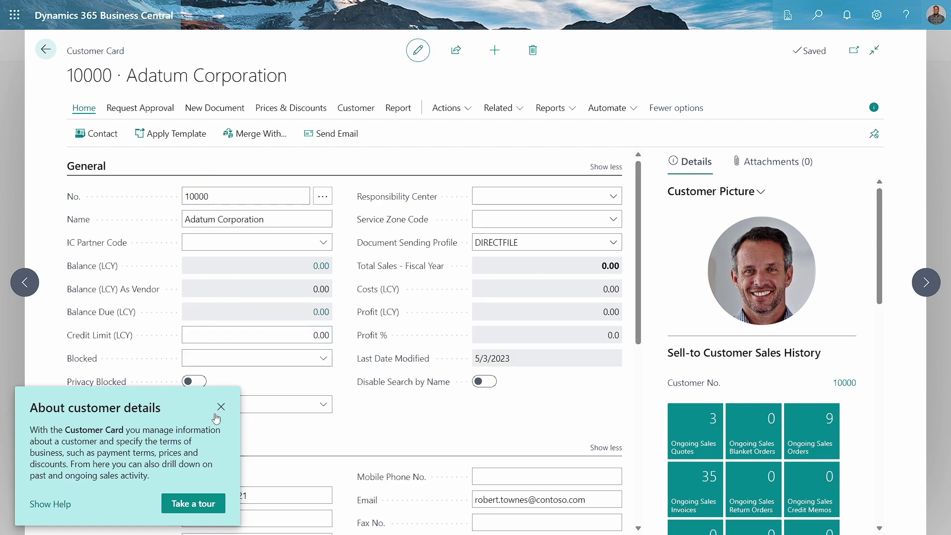
left_click(221, 407)
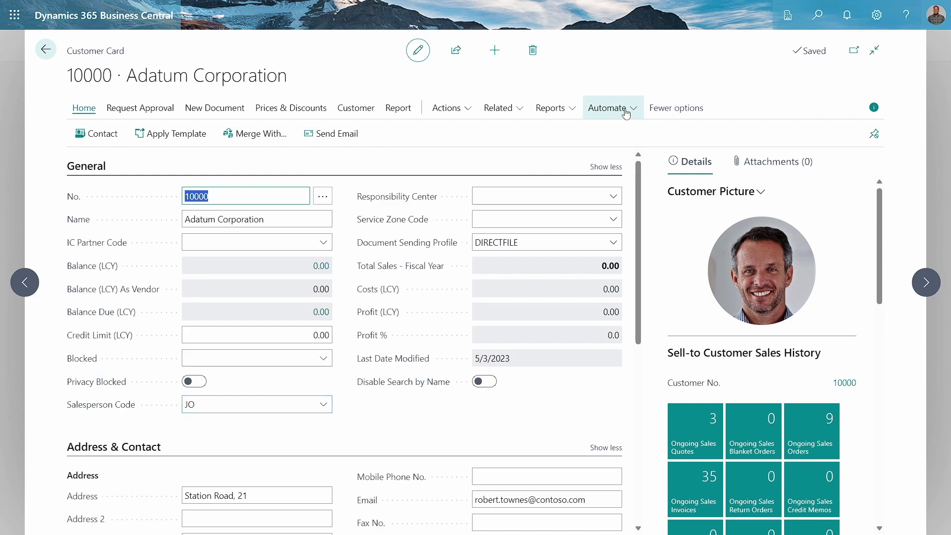
Step: Browse the Customer Card's Automate and Actions menus toward the Request Approval options
left_click(608, 109)
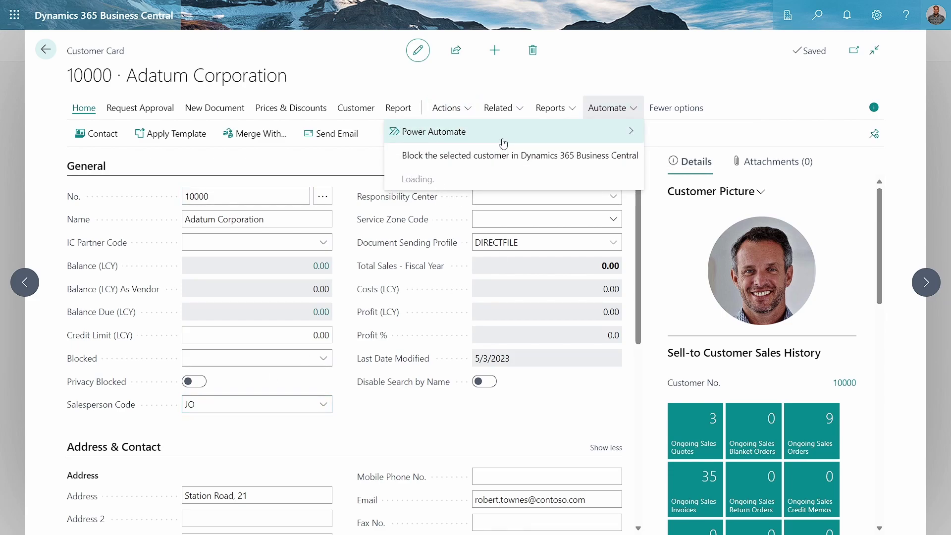
mouse_move(503, 142)
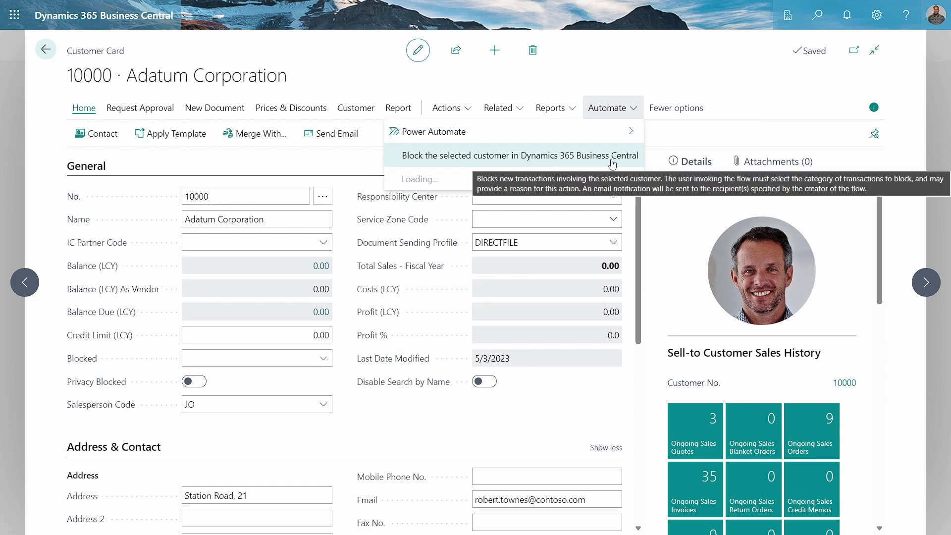
left_click(350, 120)
left_click(350, 118)
left_click(391, 115)
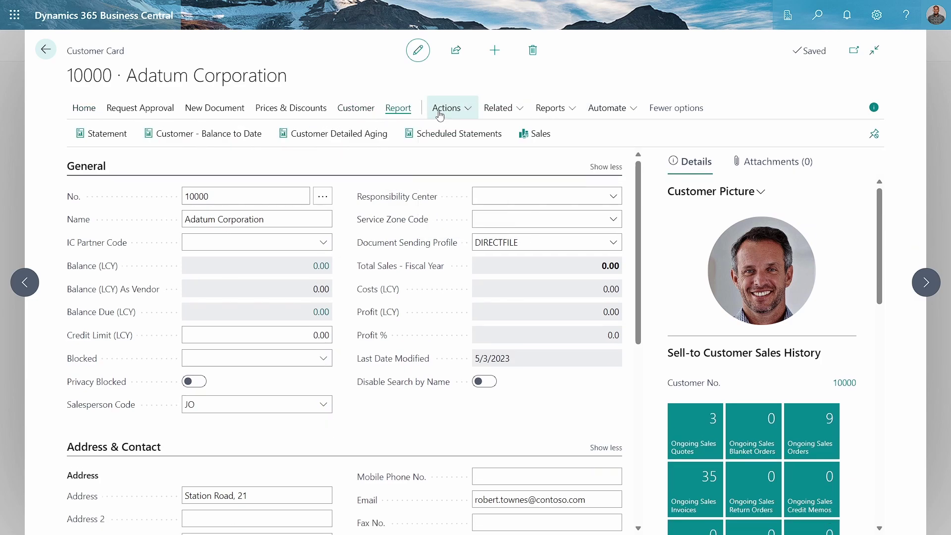
Step: Choose the Power Automate approval flow and pick the 'Request approval for Business Central customer (first response)' template
mouse_move(439, 115)
mouse_move(528, 158)
mouse_move(603, 169)
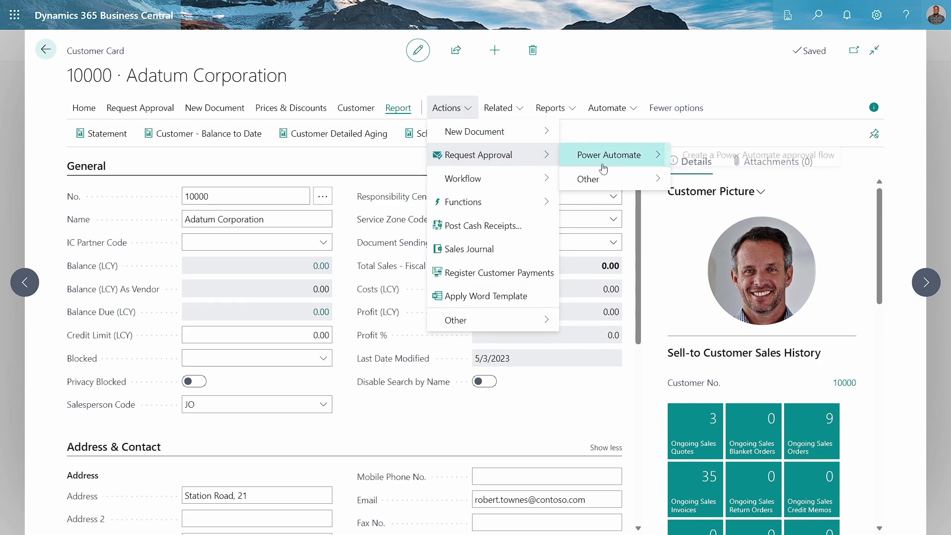
left_click(708, 162)
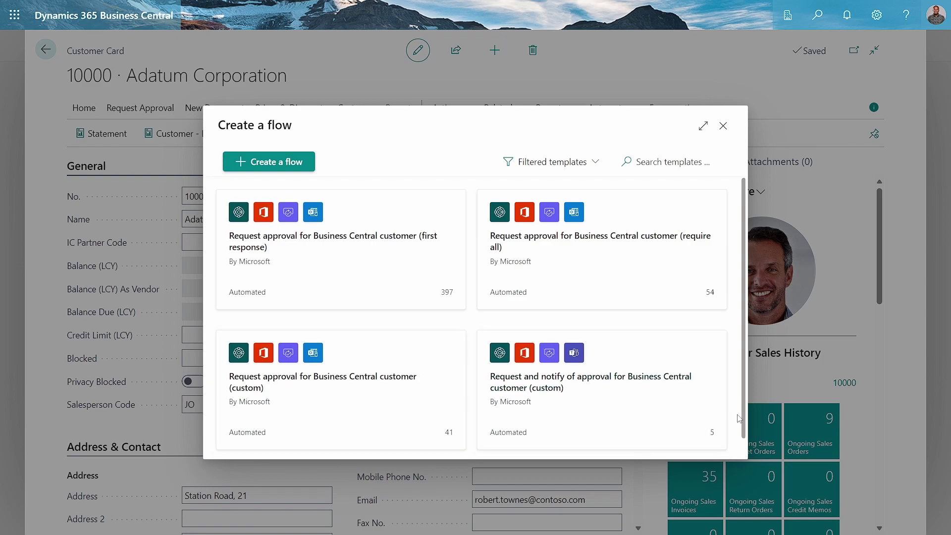
scroll(741, 452, "down", 1)
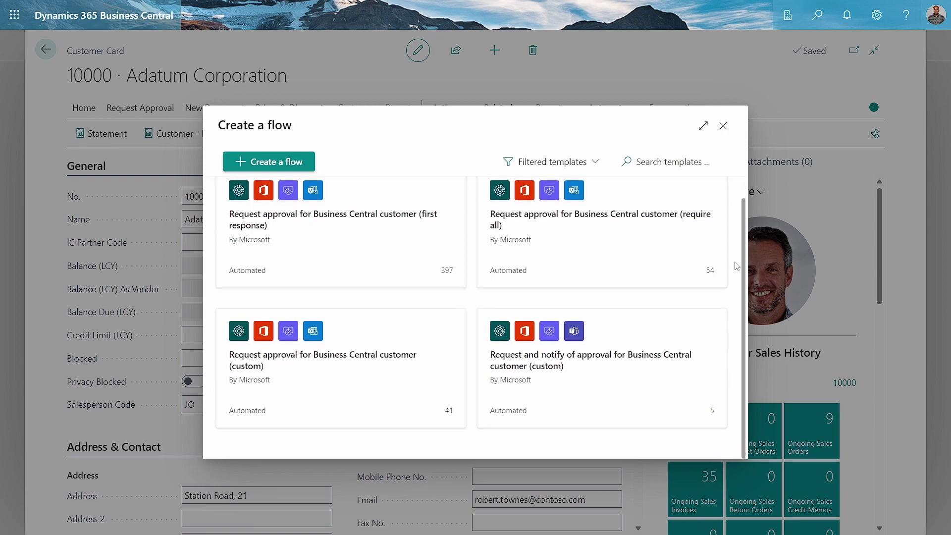
scroll(746, 184, "up", 1)
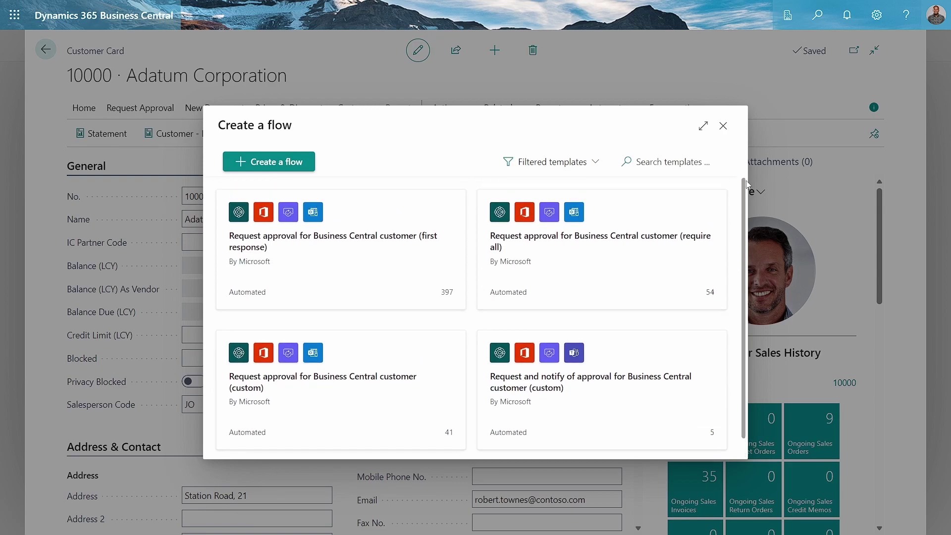
left_click(382, 266)
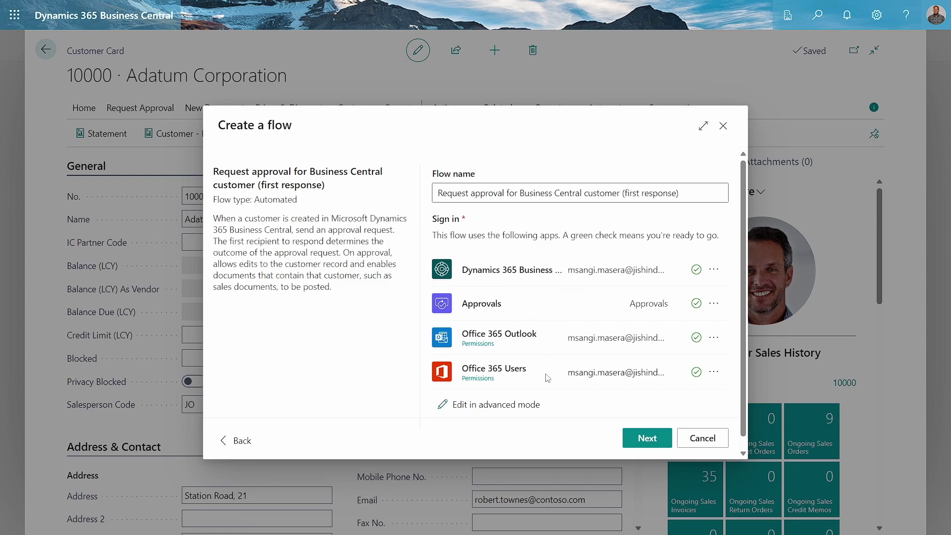
Step: Continue to flow details, check the Environment and Company dropdowns, then cancel without creating the flow
left_click(639, 437)
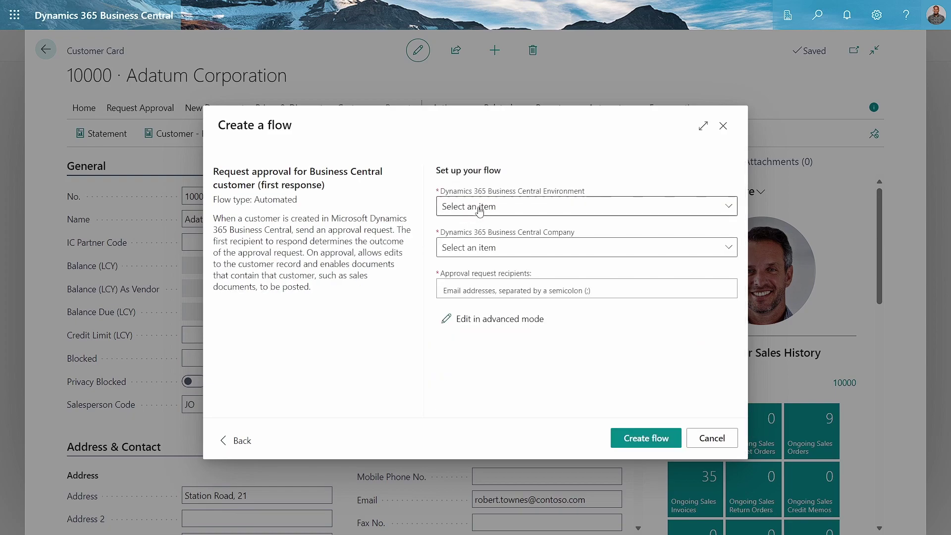
left_click(480, 208)
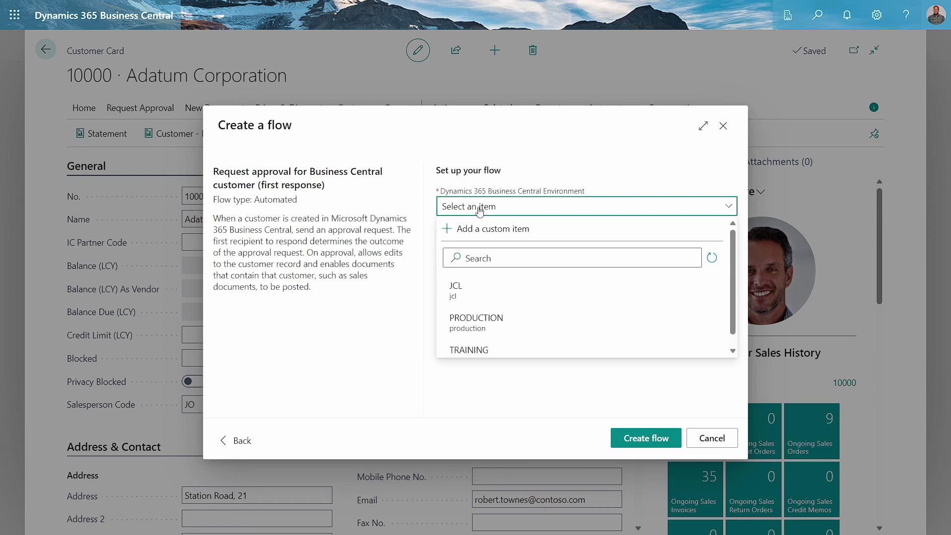
left_click(478, 207)
left_click(474, 252)
left_click(474, 252)
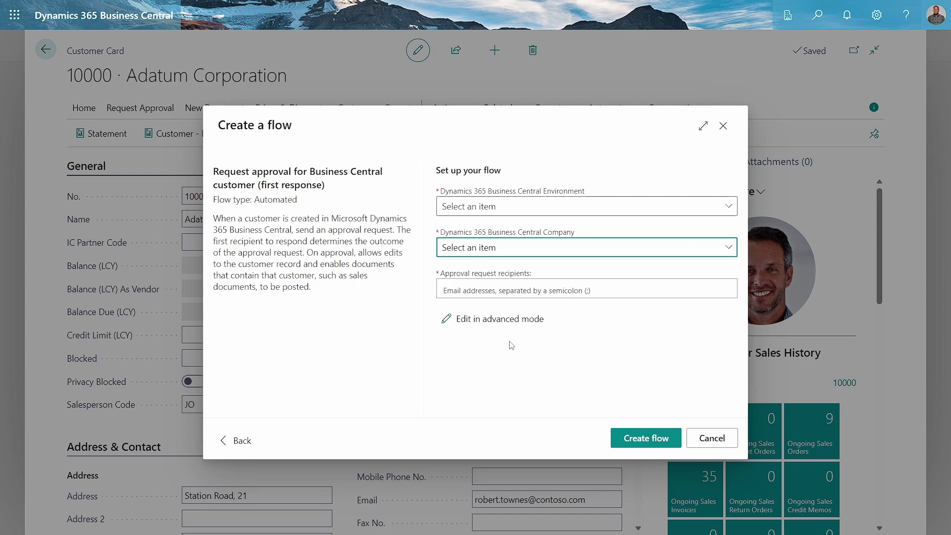
left_click(723, 127)
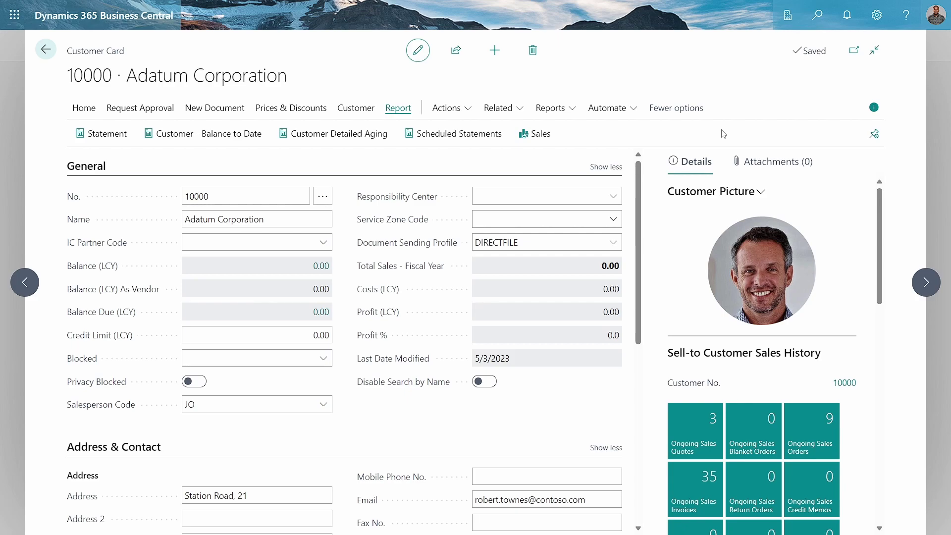
Step: Go back from the Adatum Corporation card to the Customers list
left_click(45, 50)
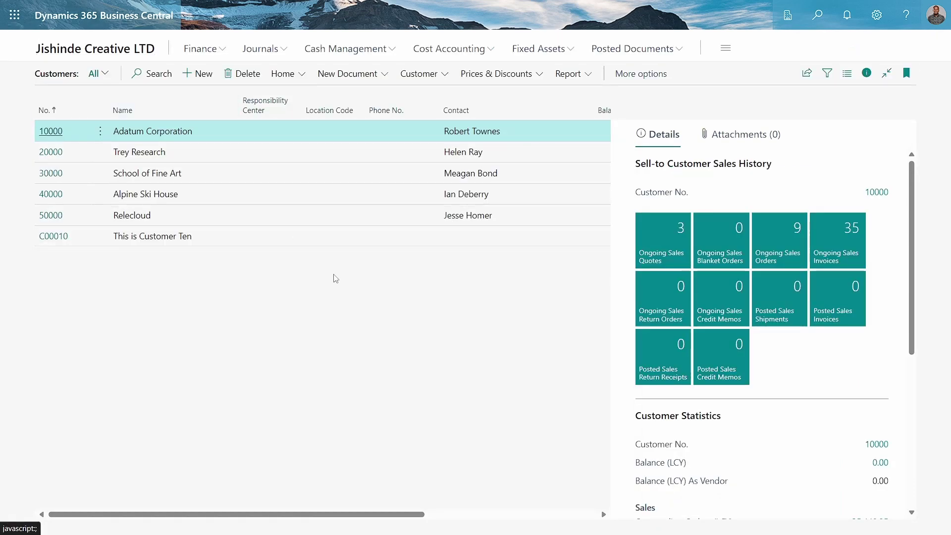